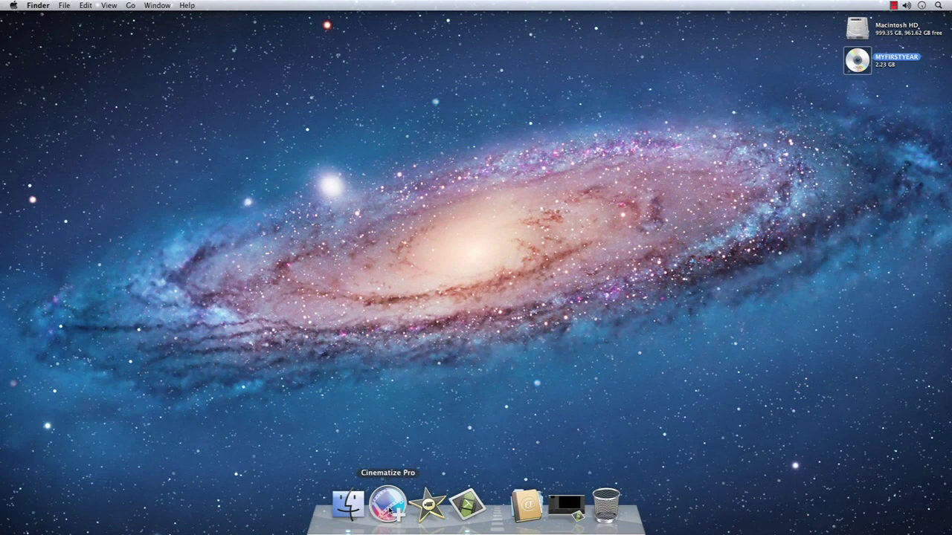
Load the MYFIRSTYEAR DVD into Cinematize and set Title 1's start point to 00:00:09.510.
{"action": "left_click", "coordinate": [388, 511]}
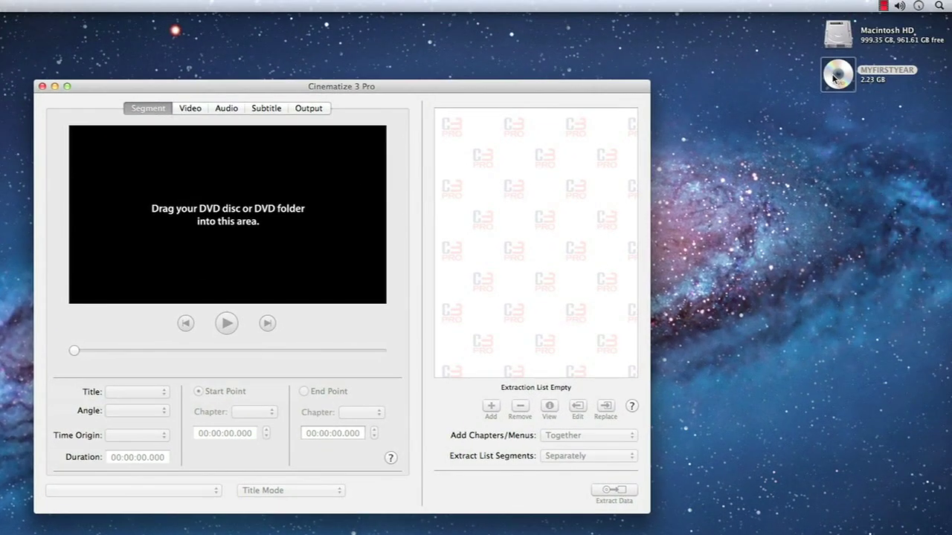
{"action": "left_click", "coordinate": [917, 49]}
{"action": "left_click_drag", "start_coordinate": [832, 80], "coordinate": [559, 228]}
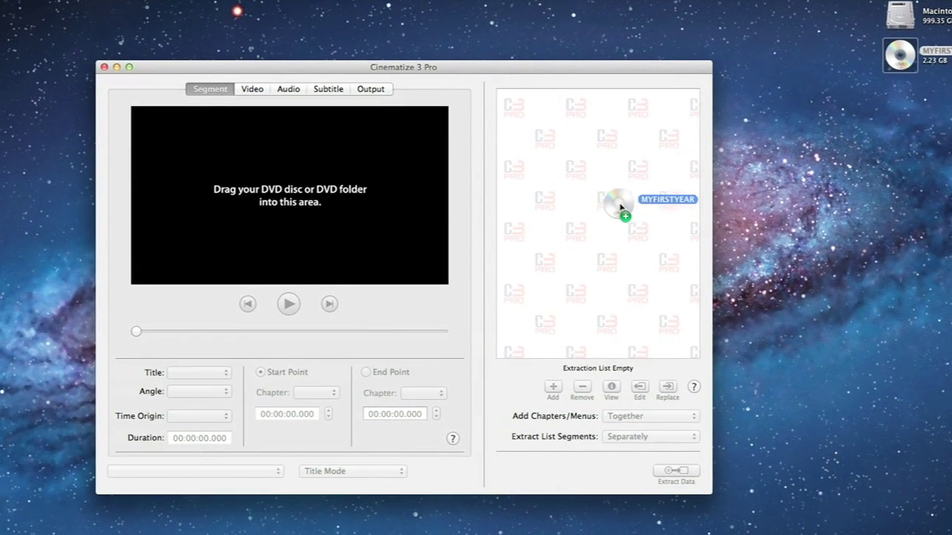
{"action": "left_click_drag", "start_coordinate": [620, 207], "coordinate": [424, 219]}
{"action": "left_click", "coordinate": [162, 9]}
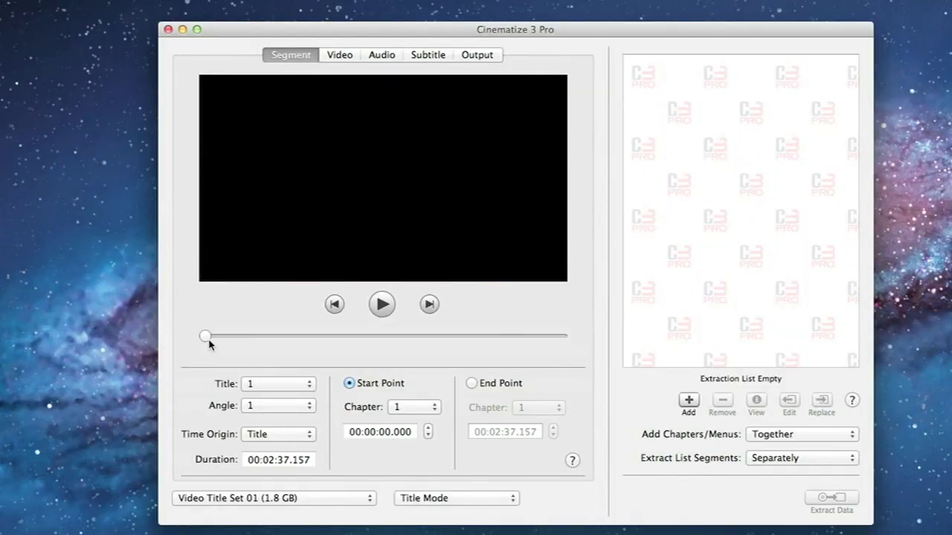
{"action": "left_click_drag", "start_coordinate": [205, 339], "coordinate": [227, 340]}
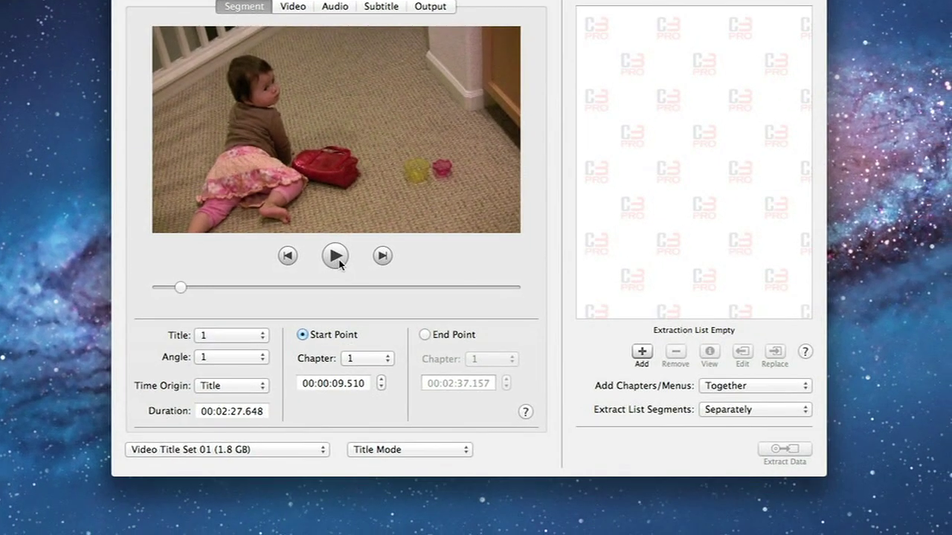
Preview the title and move the clip's start point earlier, to about five seconds.
{"action": "left_click", "coordinate": [383, 306]}
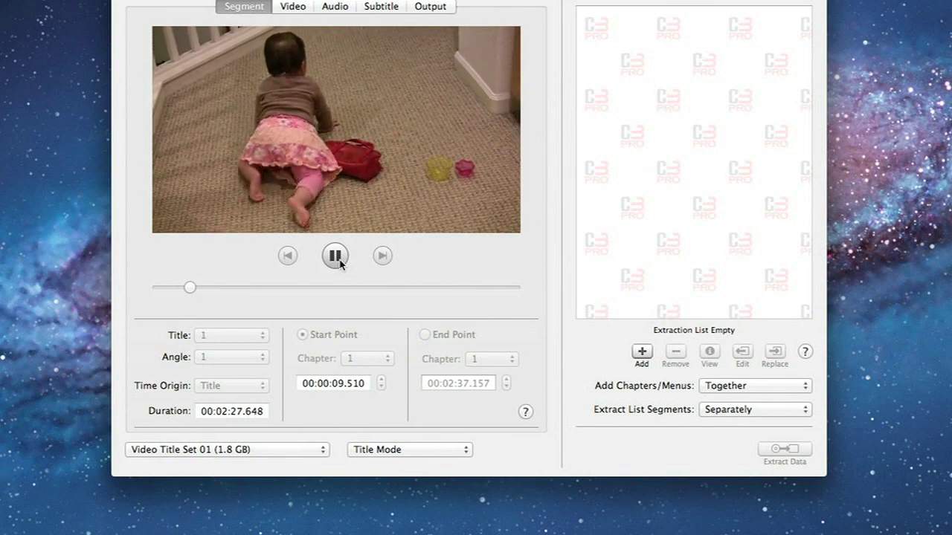
{"action": "left_click", "coordinate": [334, 256]}
{"action": "left_click_drag", "start_coordinate": [192, 288], "coordinate": [175, 294]}
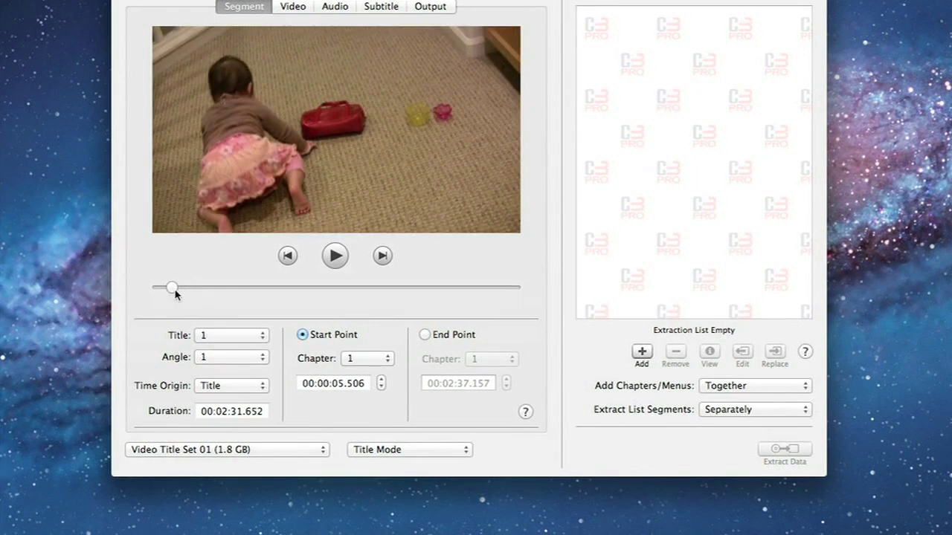
Set the clip's end point to 00:00:21.522.
{"action": "left_click", "coordinate": [425, 336]}
{"action": "left_click_drag", "start_coordinate": [514, 288], "coordinate": [208, 292]}
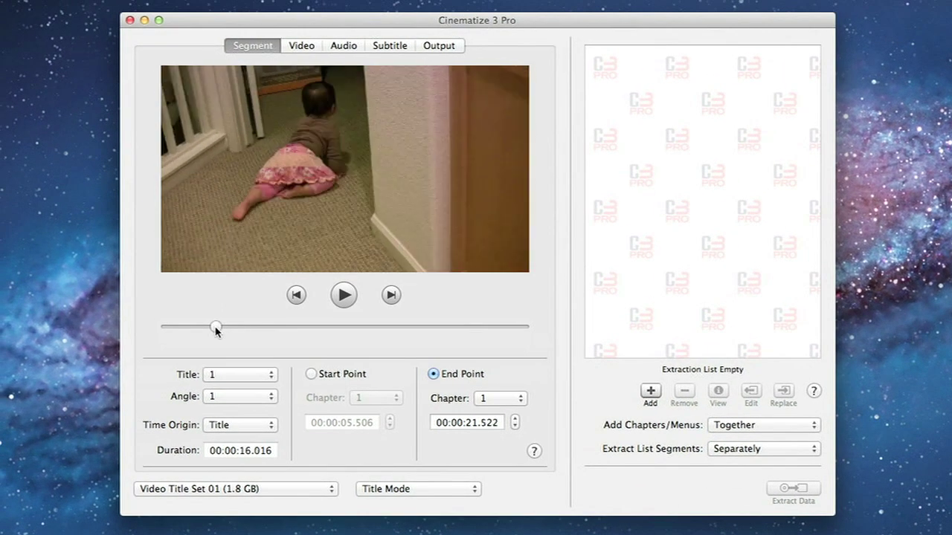
{"action": "left_click", "coordinate": [305, 45]}
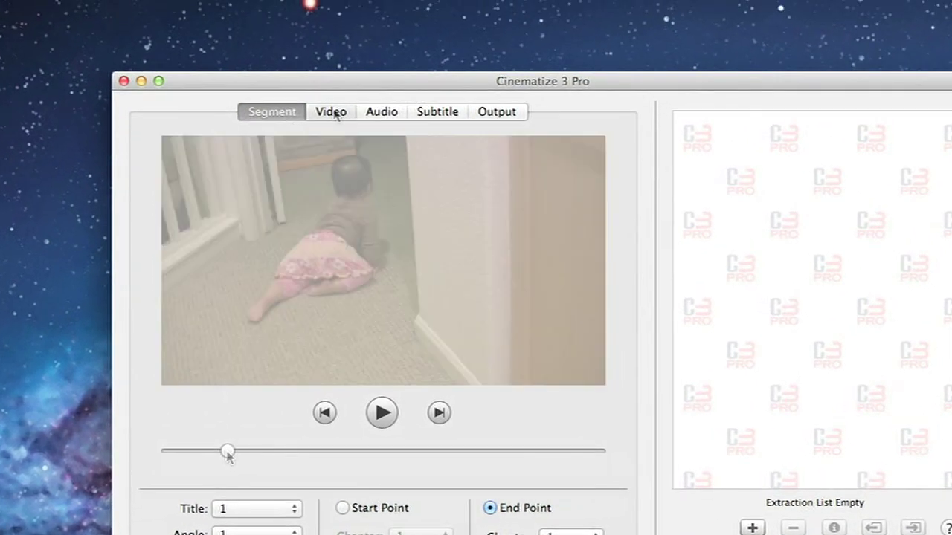
Keep the video defaults: main stream, Decode Video, Automatic Selection, DVCPRO25 intermediate codec.
{"action": "left_click", "coordinate": [338, 46]}
{"action": "left_click", "coordinate": [393, 49]}
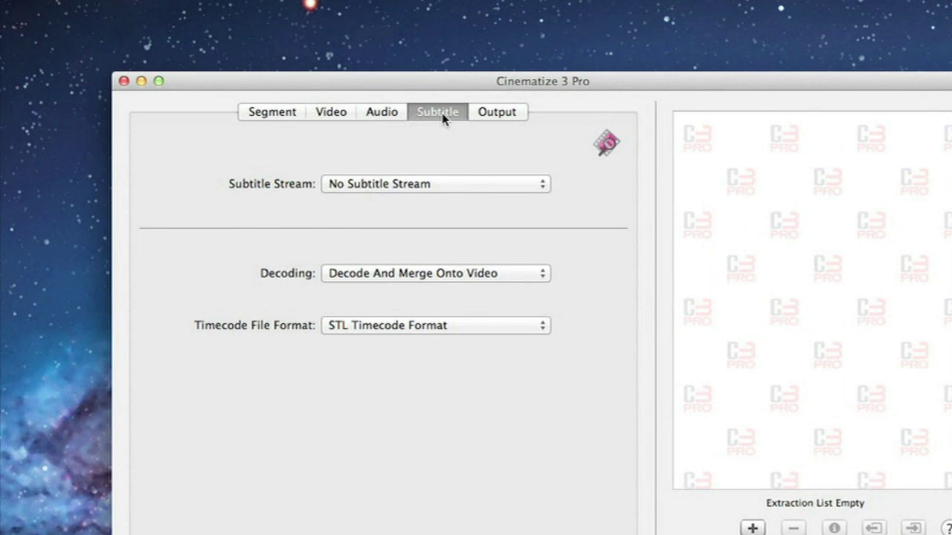
{"action": "left_click", "coordinate": [347, 116]}
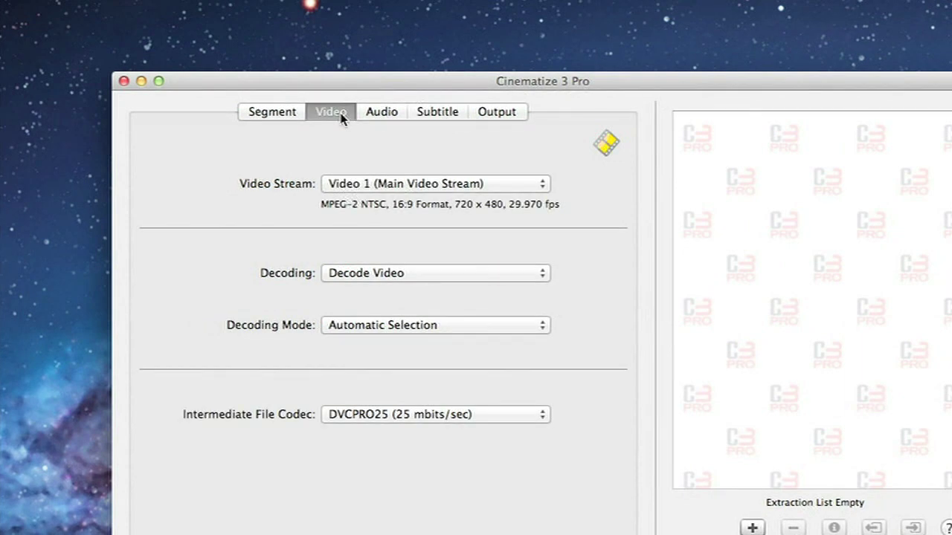
{"action": "left_click", "coordinate": [541, 187]}
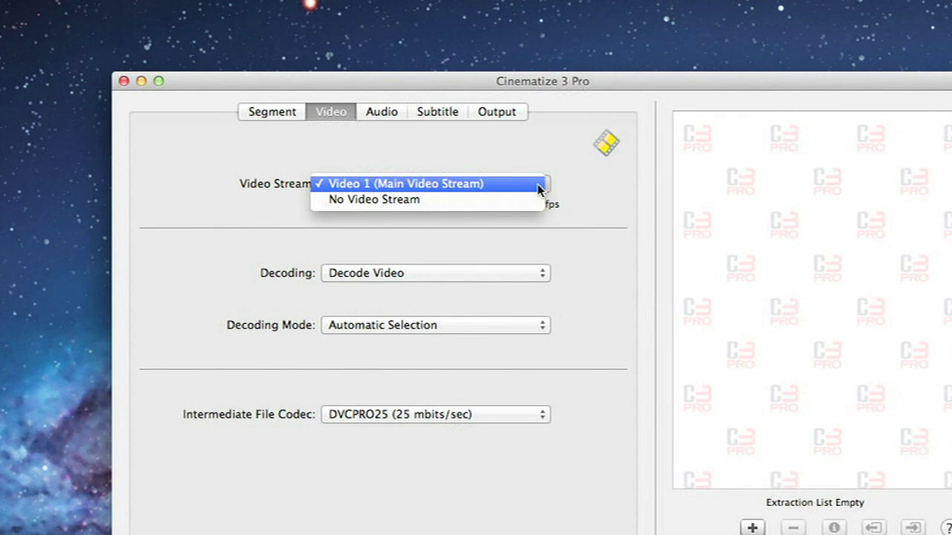
{"action": "left_click", "coordinate": [540, 187]}
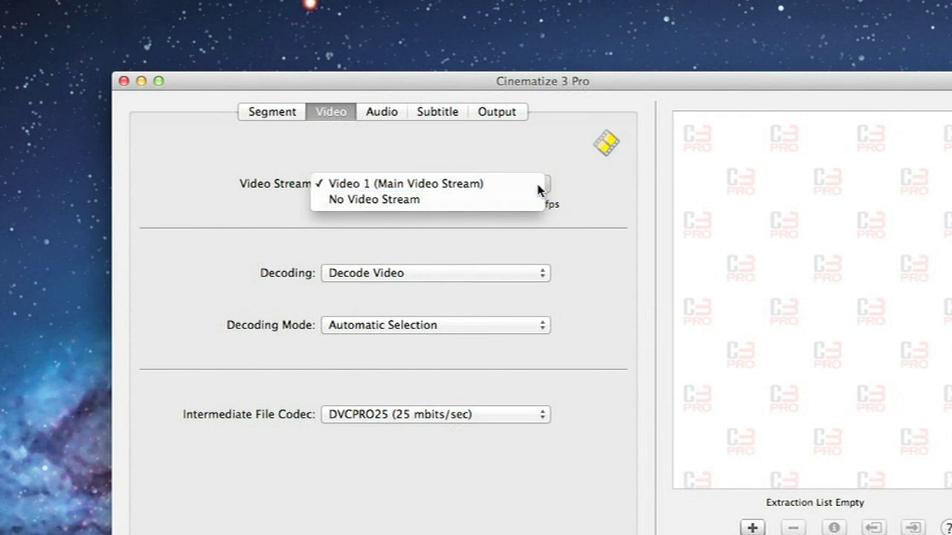
{"action": "left_click", "coordinate": [540, 272]}
{"action": "left_click", "coordinate": [540, 273]}
{"action": "left_click", "coordinate": [545, 327]}
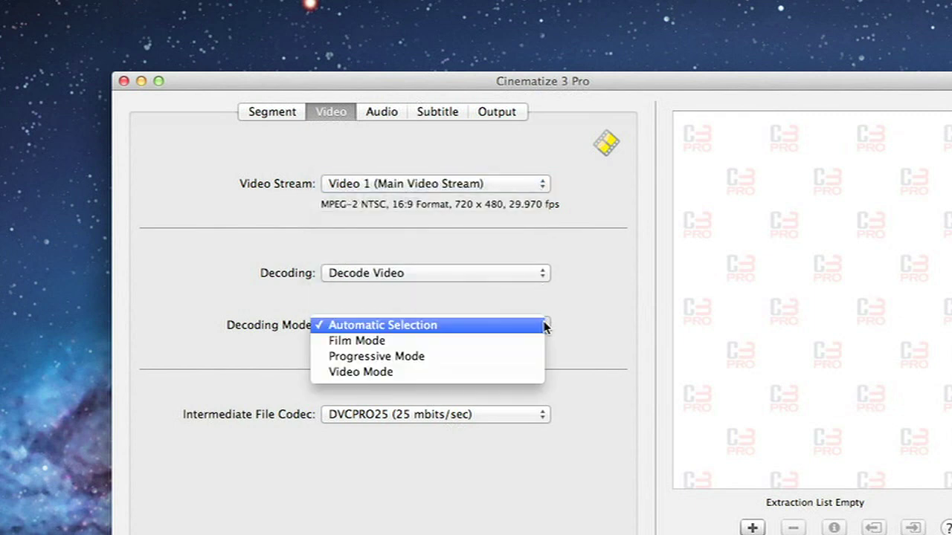
{"action": "left_click", "coordinate": [545, 326]}
{"action": "left_click", "coordinate": [543, 415]}
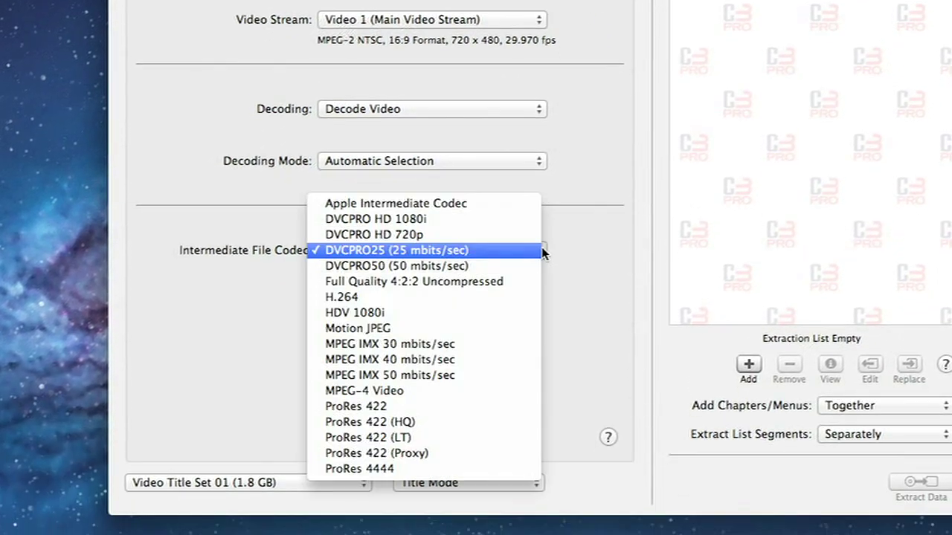
{"action": "left_click", "coordinate": [541, 253]}
Keep the audio defaults: Audio 1, Decode Audio, 2 Channel Stereo, Normal Dynamic Range, 16-bit.
{"action": "left_click", "coordinate": [403, 87]}
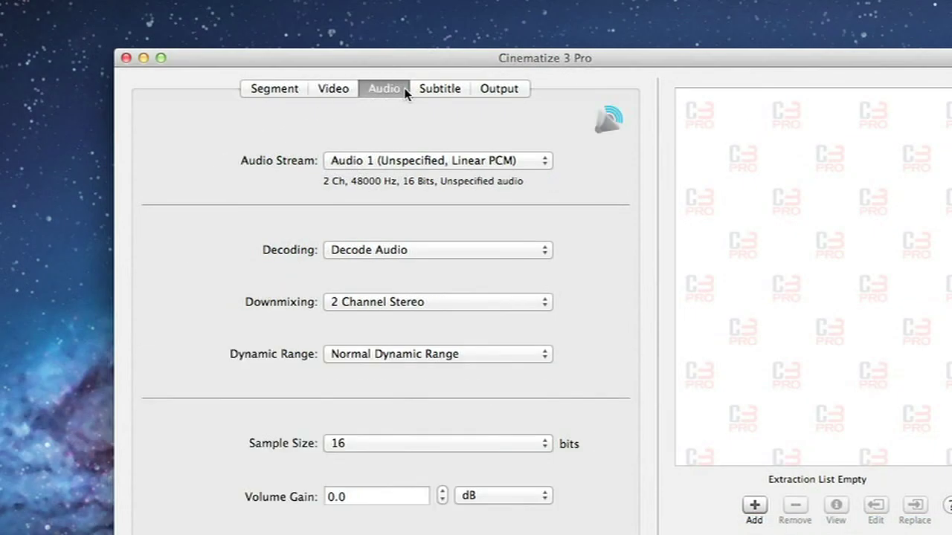
{"action": "left_click", "coordinate": [544, 162]}
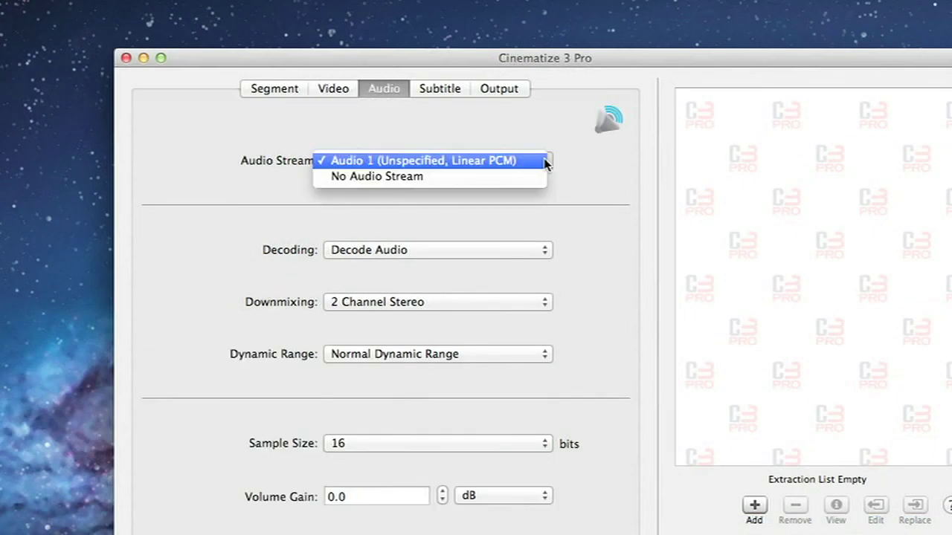
{"action": "left_click", "coordinate": [543, 162]}
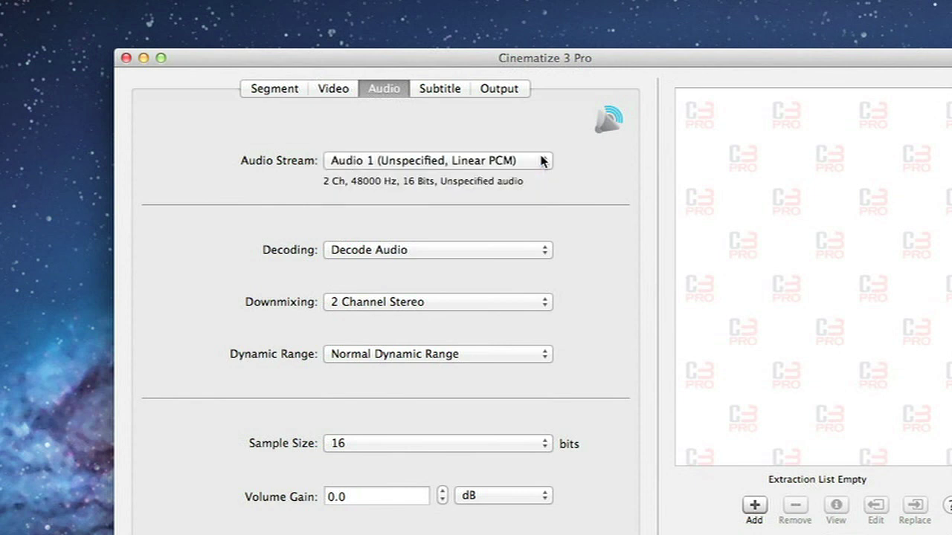
{"action": "left_click", "coordinate": [548, 254]}
{"action": "left_click", "coordinate": [548, 253]}
{"action": "left_click", "coordinate": [546, 302]}
{"action": "left_click", "coordinate": [544, 306]}
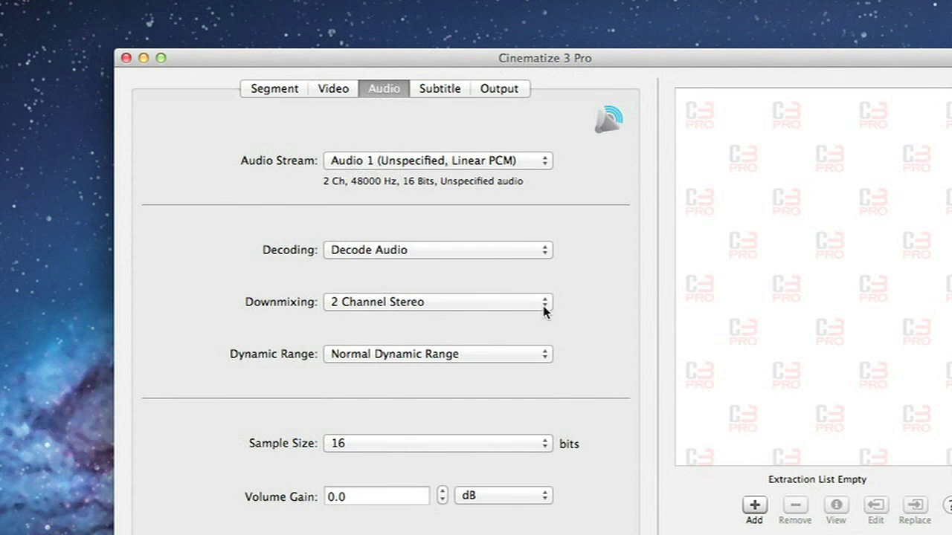
{"action": "left_click", "coordinate": [543, 350]}
{"action": "left_click", "coordinate": [546, 354]}
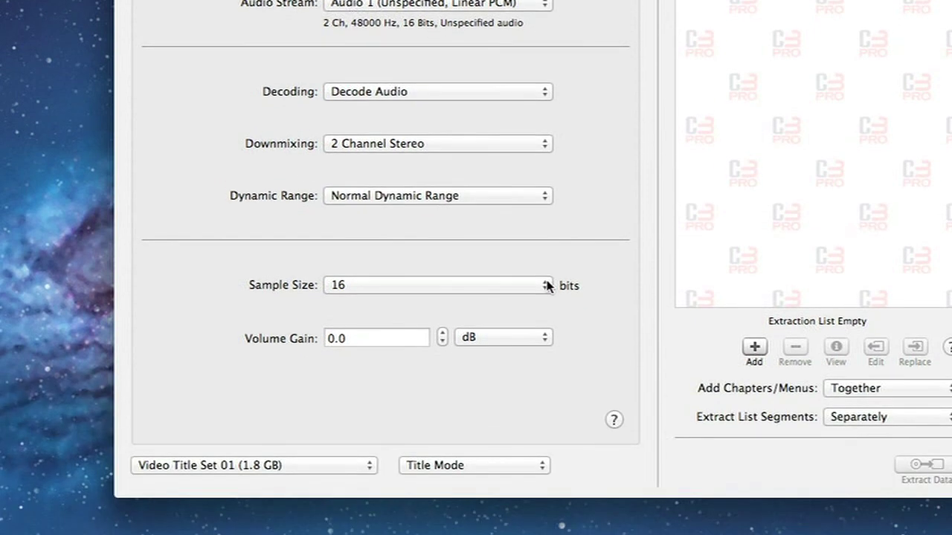
{"action": "left_click", "coordinate": [547, 286]}
{"action": "left_click", "coordinate": [547, 290]}
Keep subtitle defaults (No Subtitle Stream, Decode And Merge, STL) and view QuickTime Movie output settings.
{"action": "left_click", "coordinate": [463, 85]}
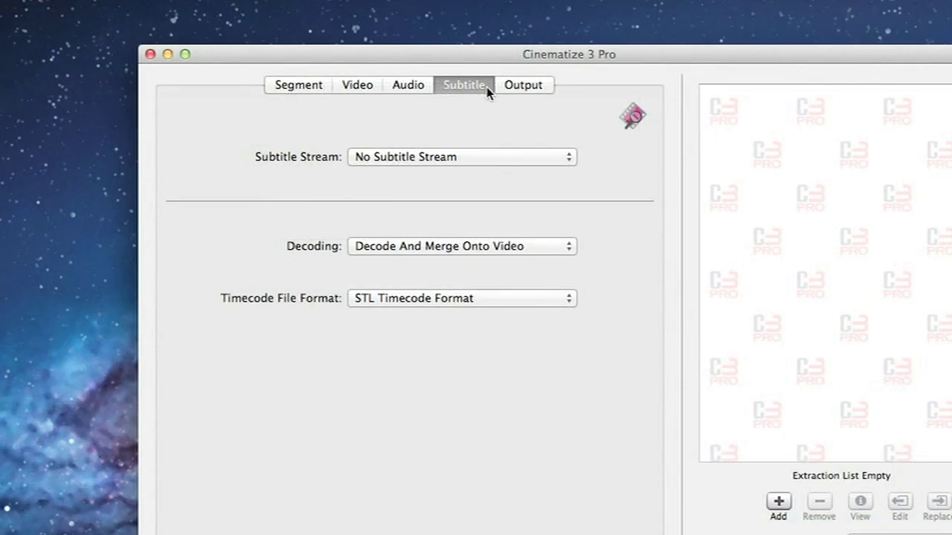
{"action": "left_click", "coordinate": [567, 159]}
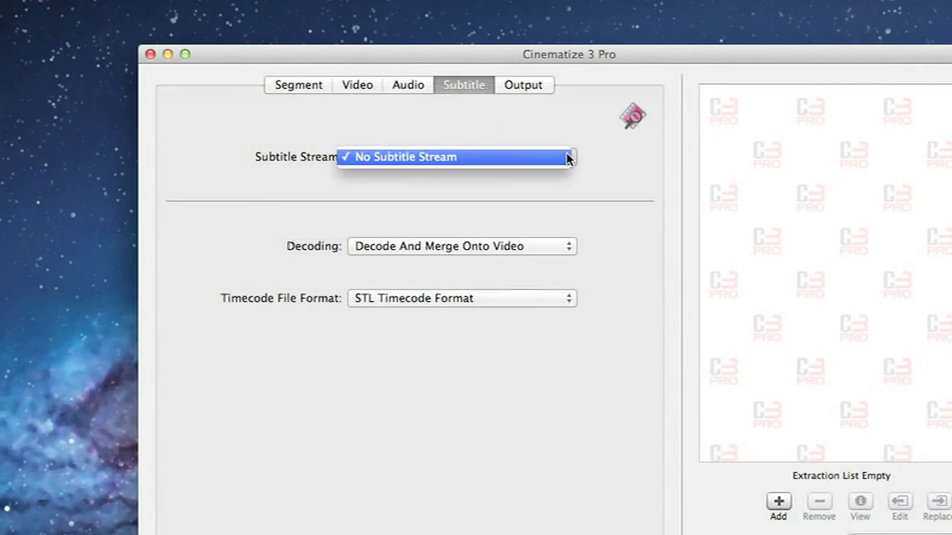
{"action": "left_click", "coordinate": [569, 158]}
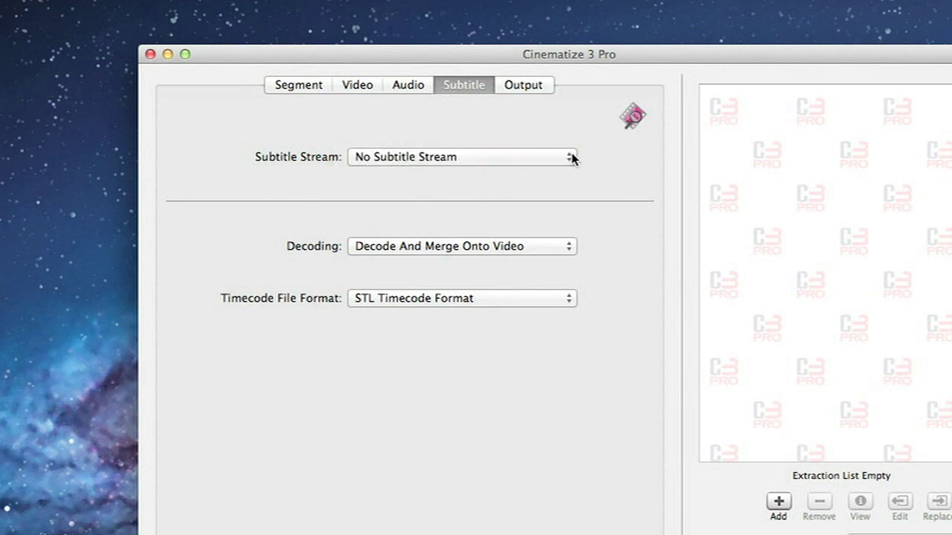
{"action": "left_click", "coordinate": [573, 249]}
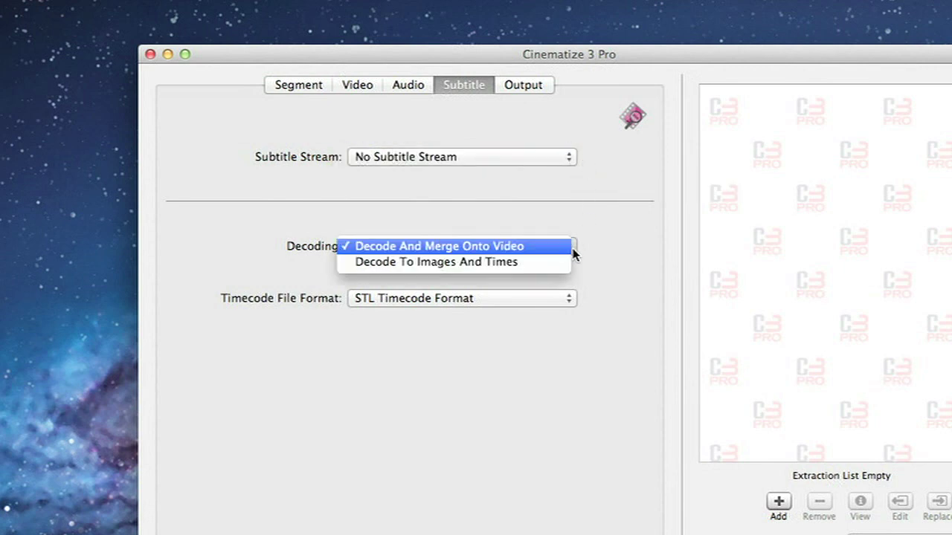
{"action": "left_click", "coordinate": [567, 247]}
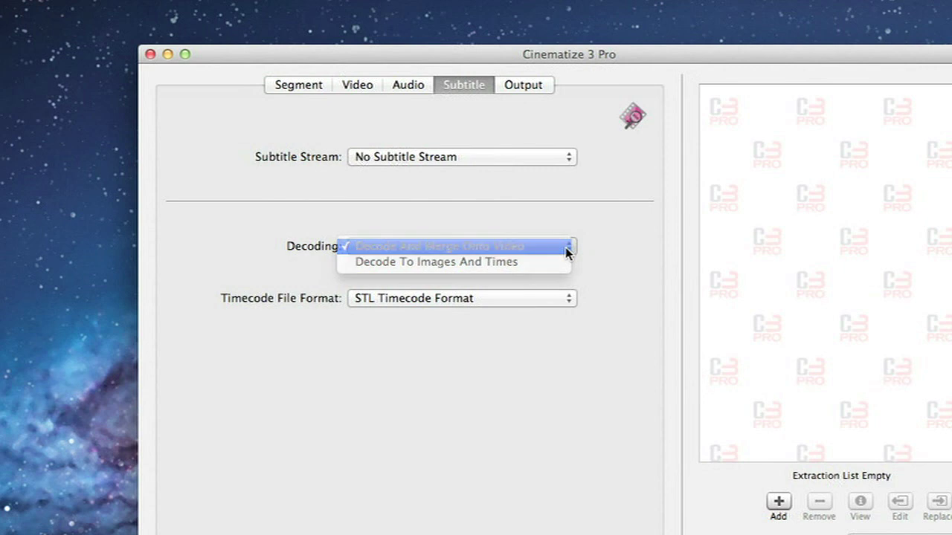
{"action": "left_click", "coordinate": [569, 305]}
{"action": "left_click", "coordinate": [562, 303]}
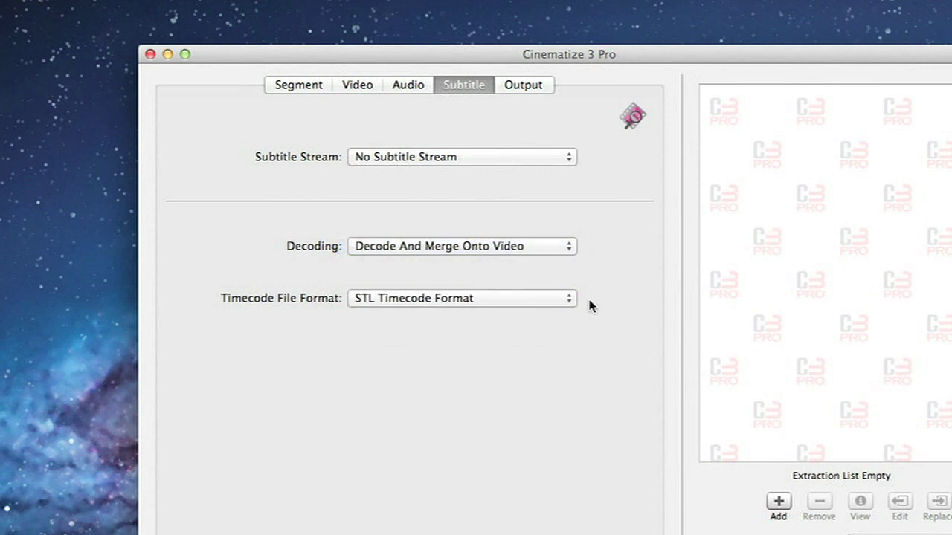
{"action": "left_click", "coordinate": [545, 86]}
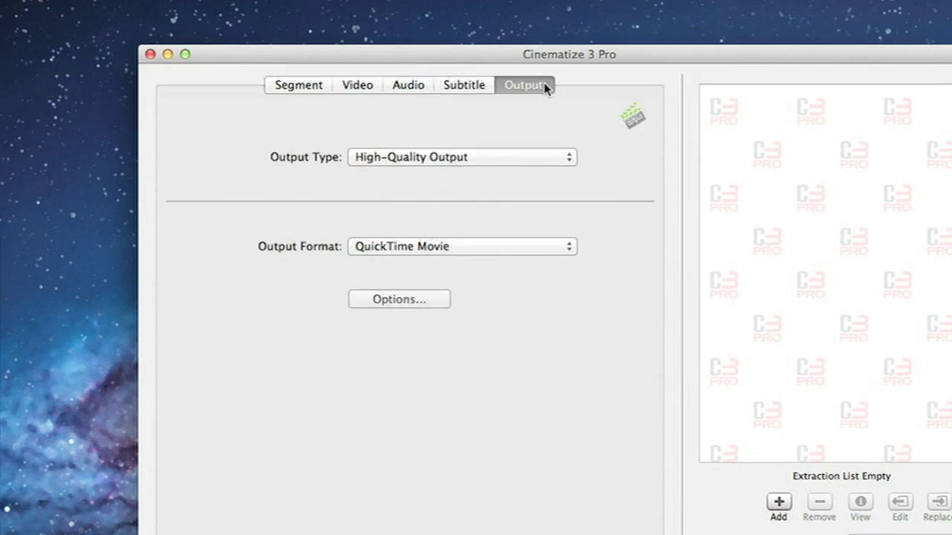
{"action": "left_click", "coordinate": [568, 158]}
{"action": "left_click", "coordinate": [567, 158]}
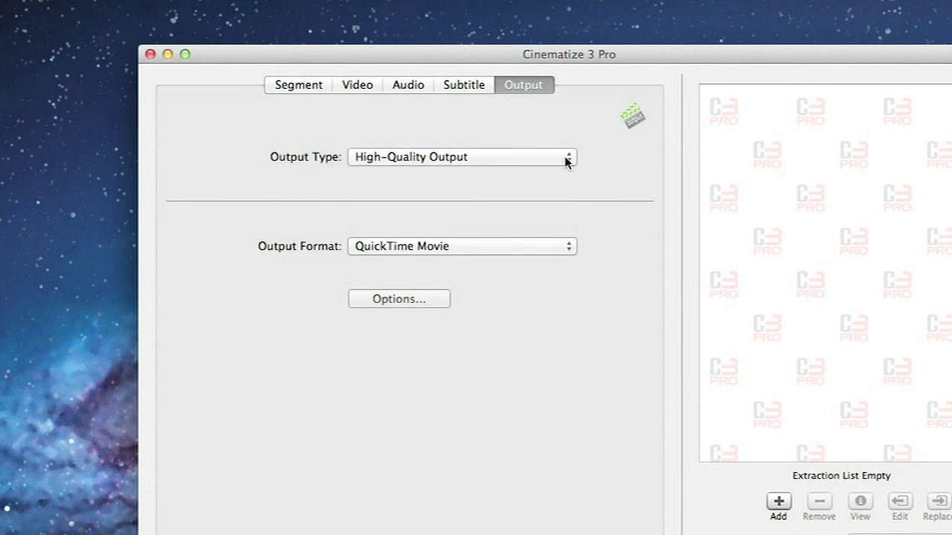
{"action": "left_click", "coordinate": [568, 246]}
{"action": "left_click", "coordinate": [567, 248]}
{"action": "left_click", "coordinate": [447, 299]}
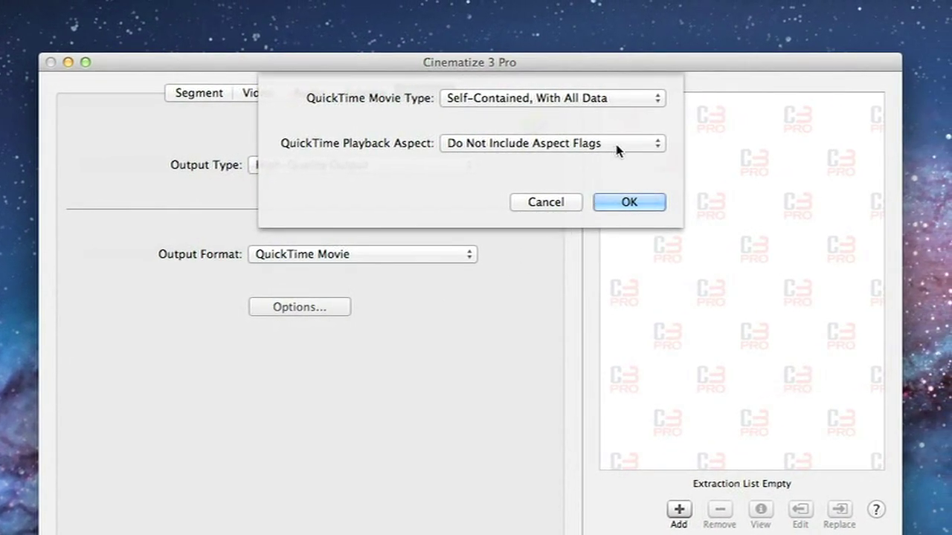
{"action": "left_click", "coordinate": [648, 100]}
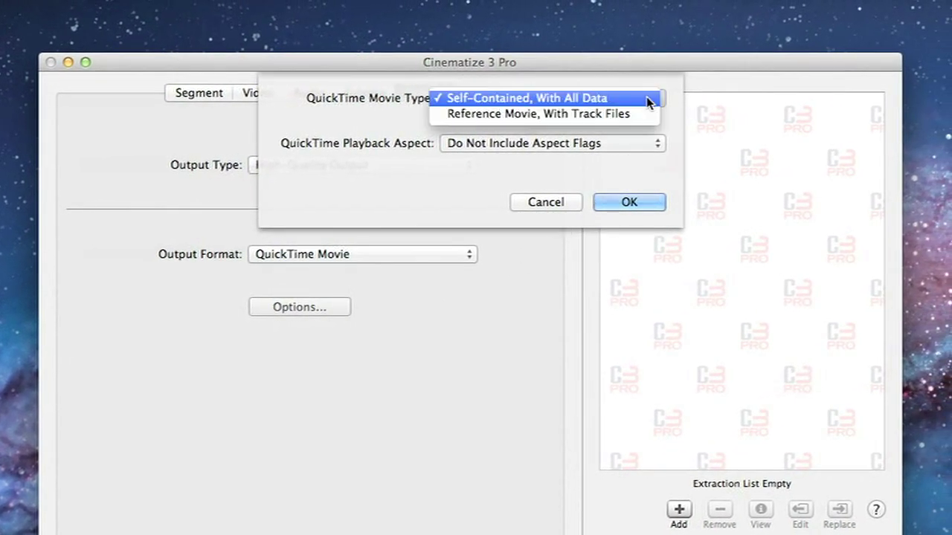
{"action": "left_click", "coordinate": [647, 100]}
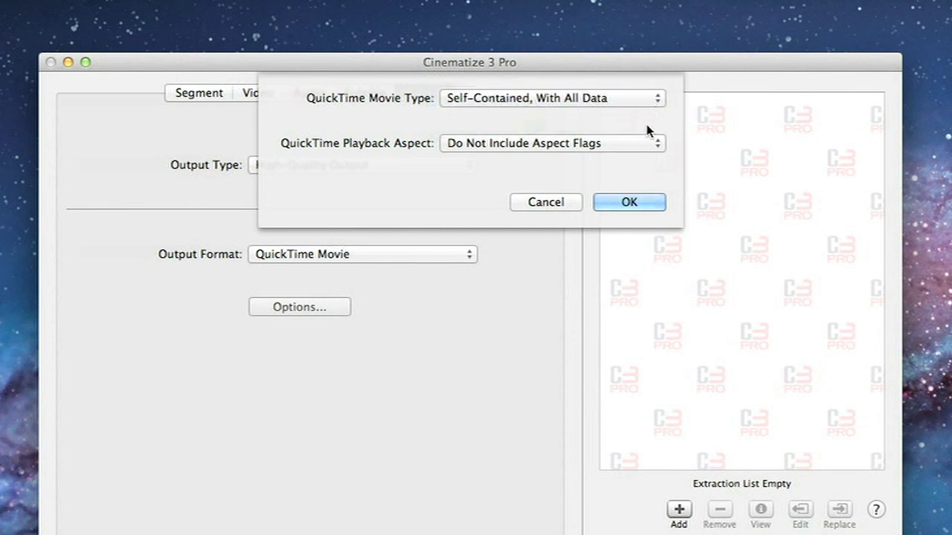
{"action": "left_click", "coordinate": [653, 143]}
{"action": "left_click", "coordinate": [652, 144]}
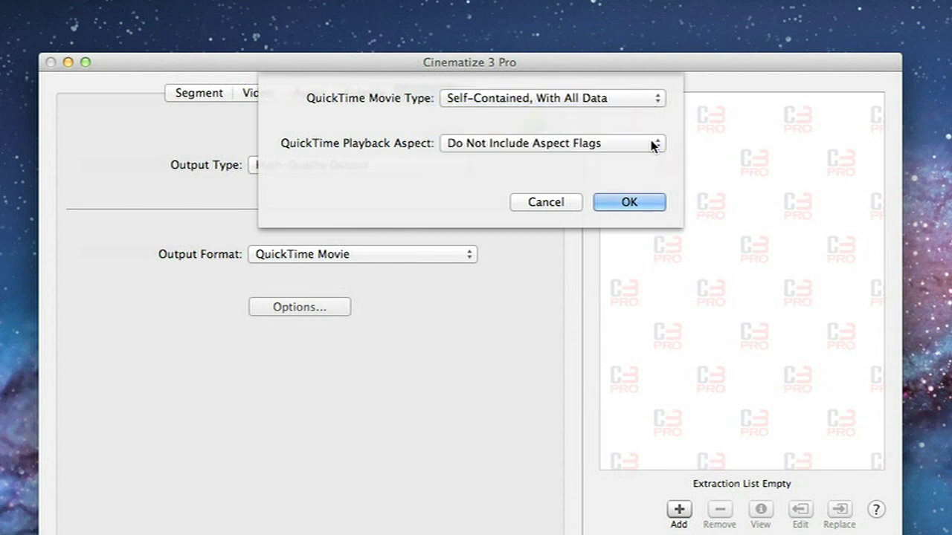
{"action": "left_click", "coordinate": [639, 202]}
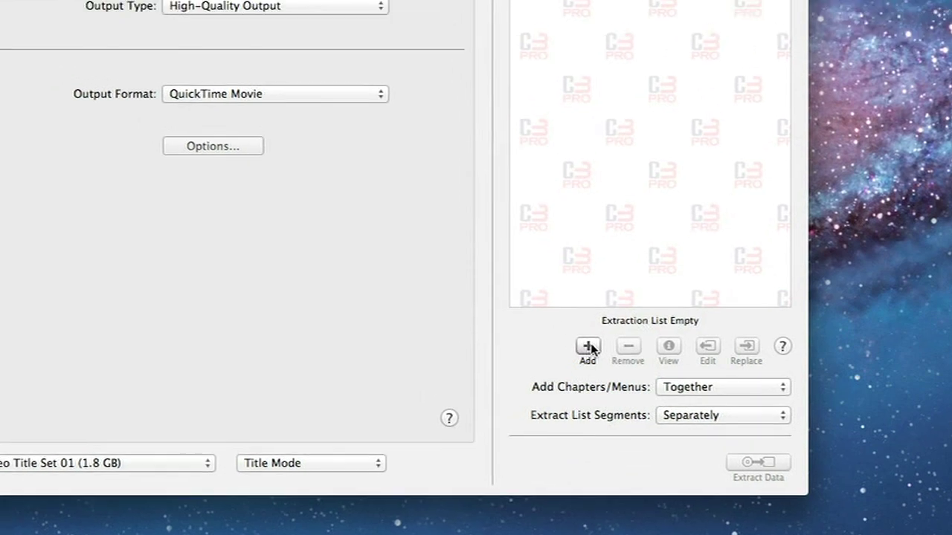
Add Segment001 to the list and mark a new range from 00:00:25.526 to 00:00:32.032.
{"action": "left_click", "coordinate": [569, 309]}
{"action": "left_click", "coordinate": [181, 53]}
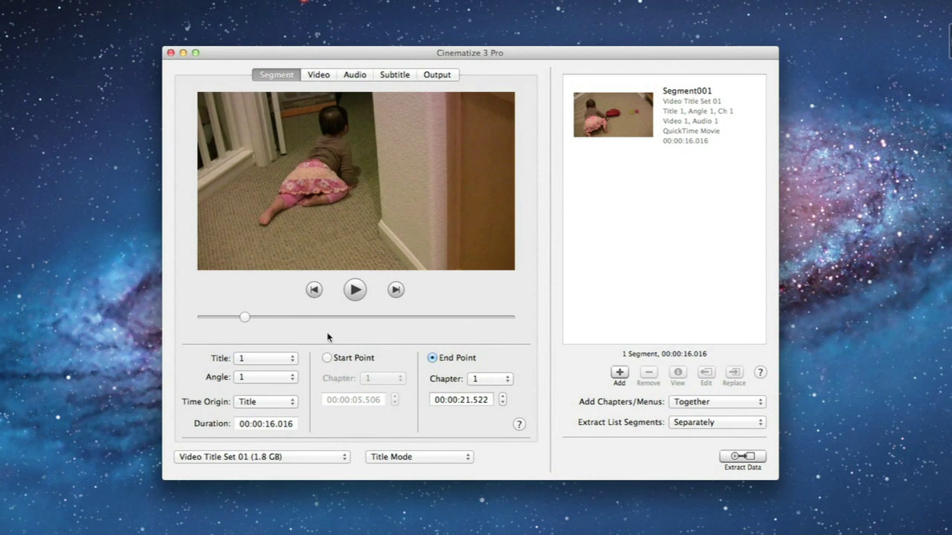
{"action": "left_click", "coordinate": [327, 358]}
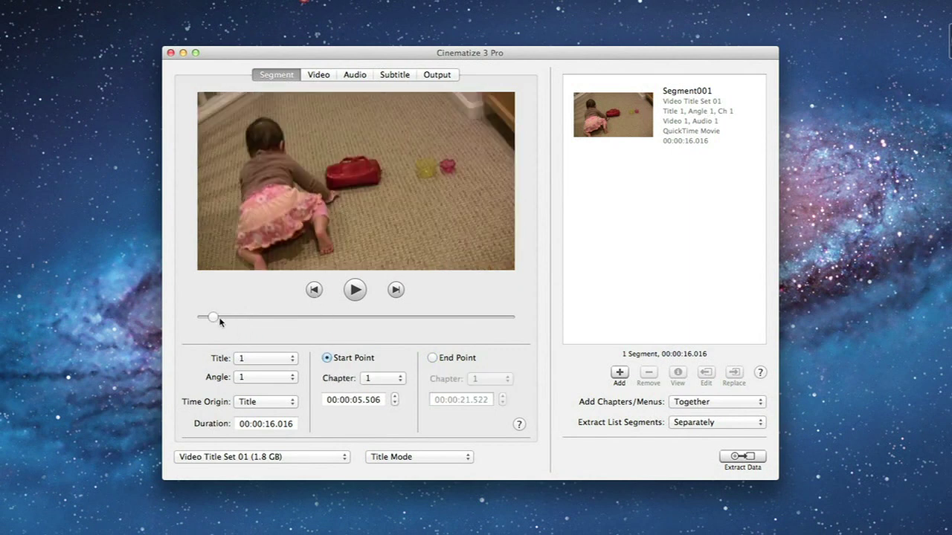
{"action": "left_click_drag", "start_coordinate": [215, 317], "coordinate": [253, 317]}
{"action": "left_click", "coordinate": [431, 358]}
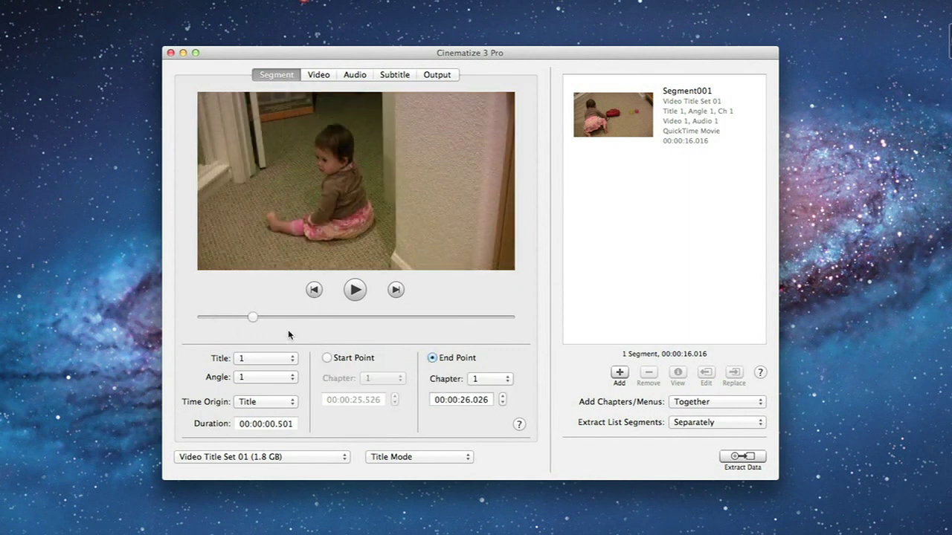
{"action": "left_click_drag", "start_coordinate": [260, 321], "coordinate": [264, 317]}
Add that range as Segment002, then remove Segment002 from the extraction list.
{"action": "left_click", "coordinate": [617, 374]}
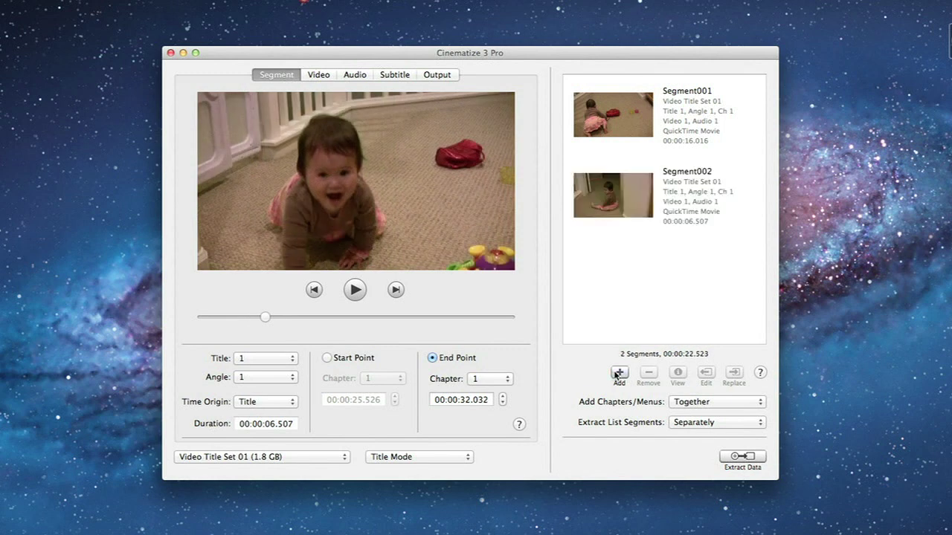
{"action": "left_click", "coordinate": [685, 211]}
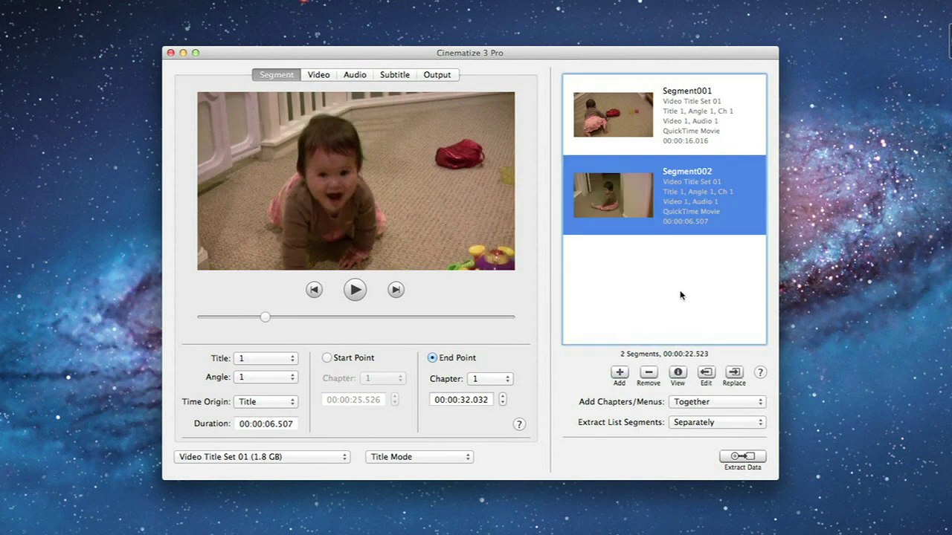
{"action": "left_click", "coordinate": [650, 372]}
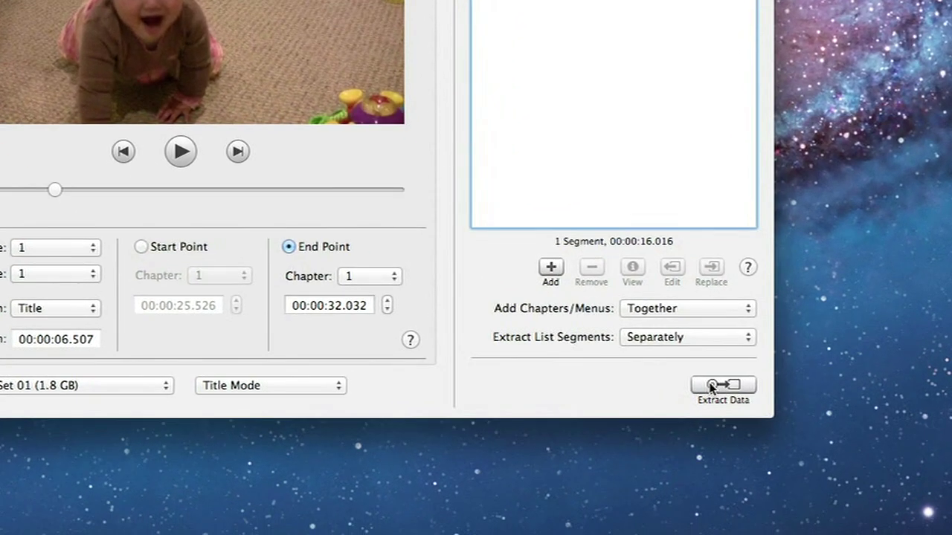
Extract Segment001 and save it to the Desktop as CrawlingBaby2.
{"action": "left_click", "coordinate": [711, 385]}
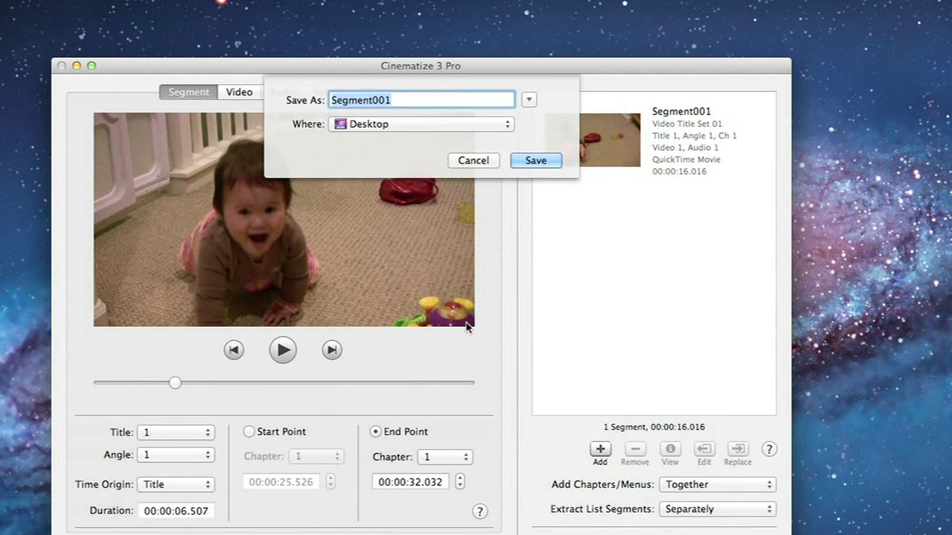
{"action": "type", "text": "Crawli"}
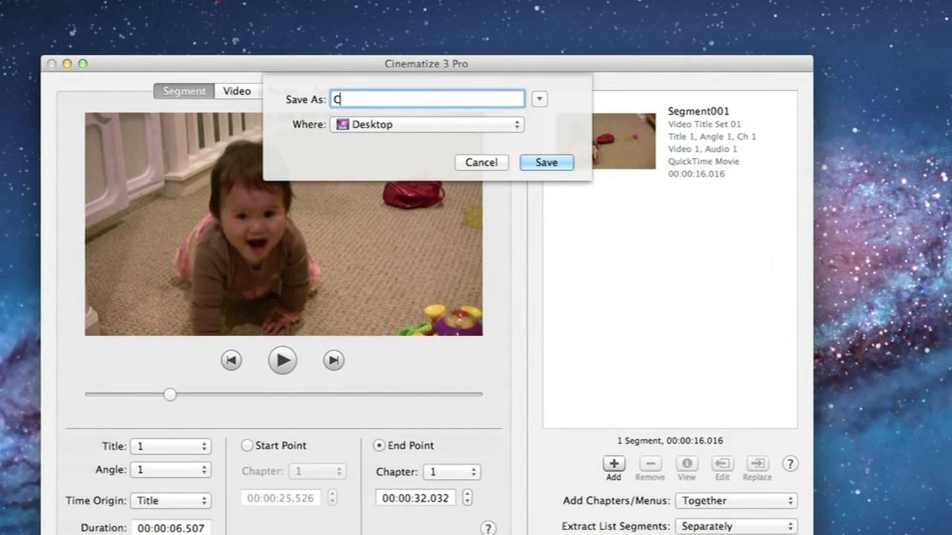
{"action": "type", "text": "ngBaby"}
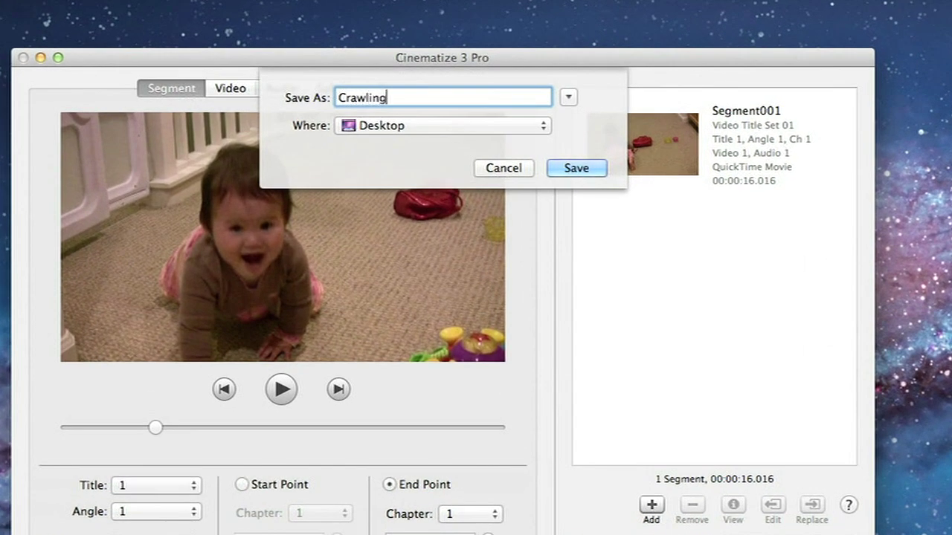
{"action": "type", "text": "2"}
{"action": "left_click", "coordinate": [576, 168]}
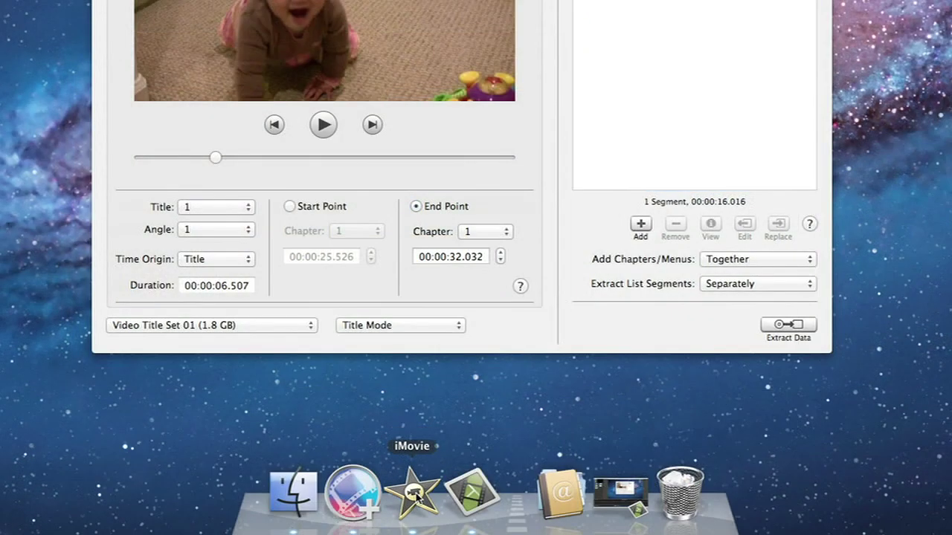
Import CrawlingBaby2.mov from the Desktop into a new iMovie event via File > Import > Movies.
{"action": "left_click", "coordinate": [414, 495]}
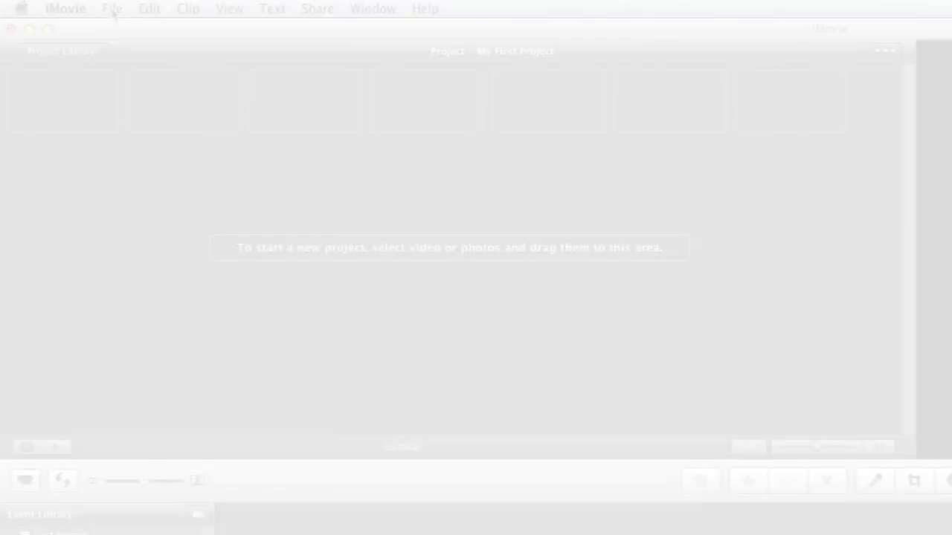
{"action": "left_click", "coordinate": [112, 9]}
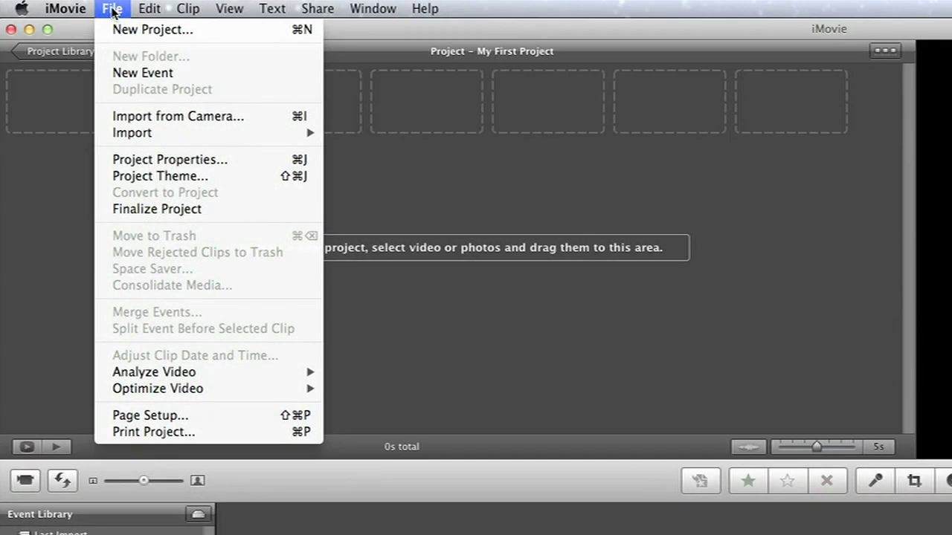
{"action": "mouse_move", "coordinate": [266, 141]}
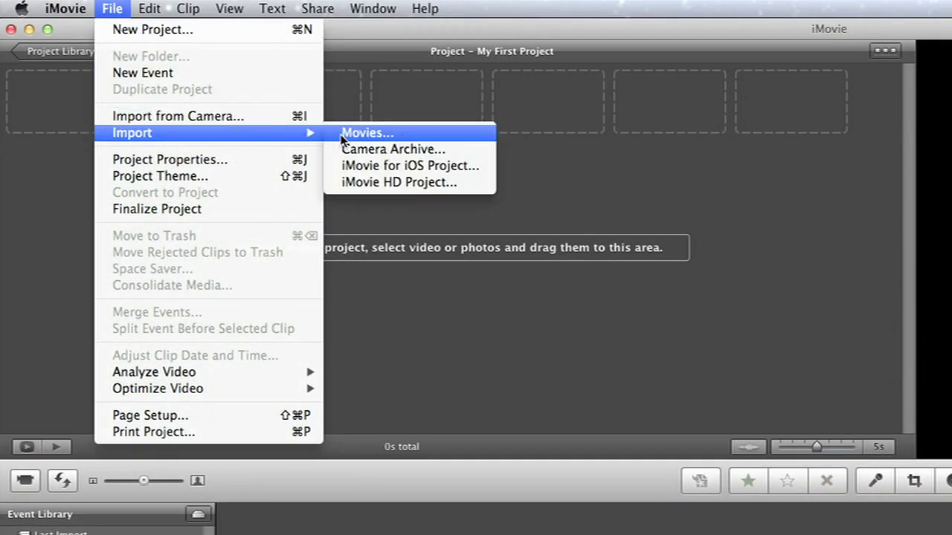
{"action": "left_click", "coordinate": [407, 139]}
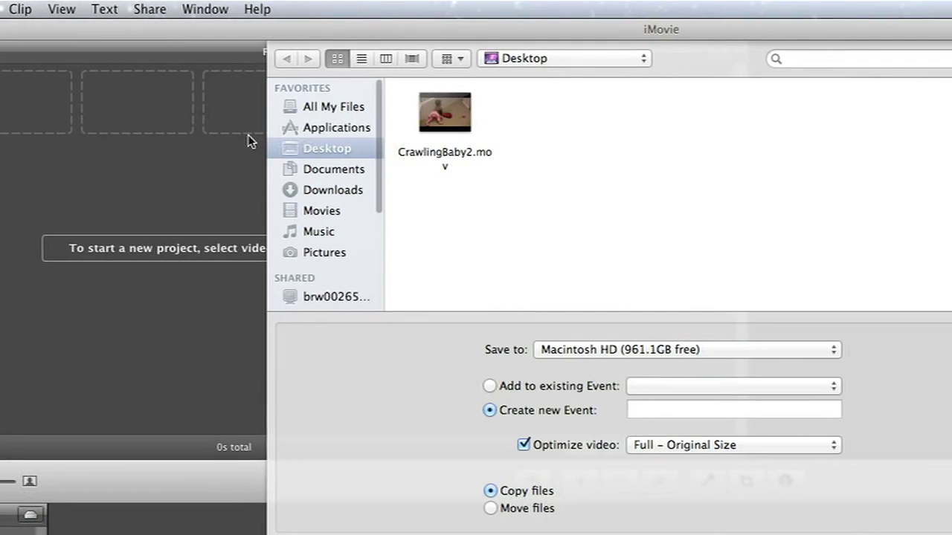
{"action": "mouse_move", "coordinate": [454, 130]}
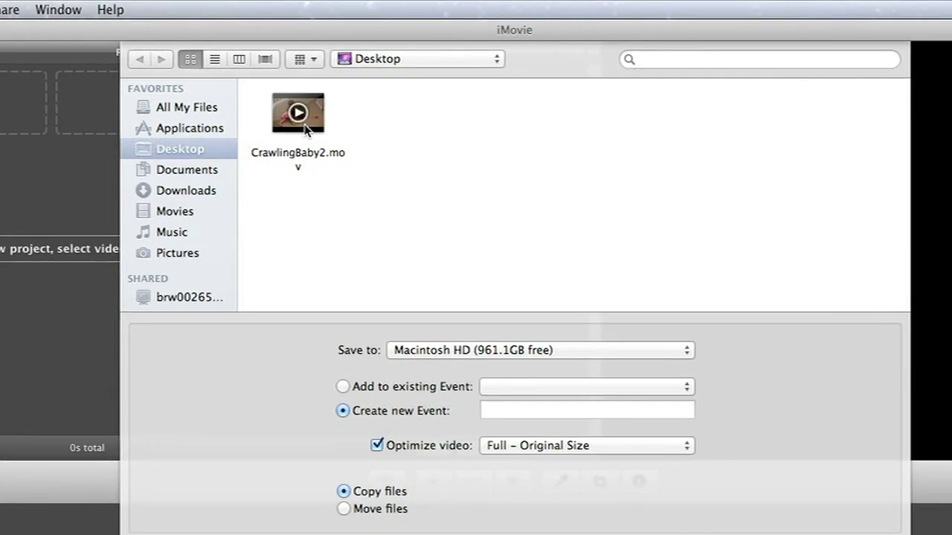
{"action": "left_click", "coordinate": [303, 128]}
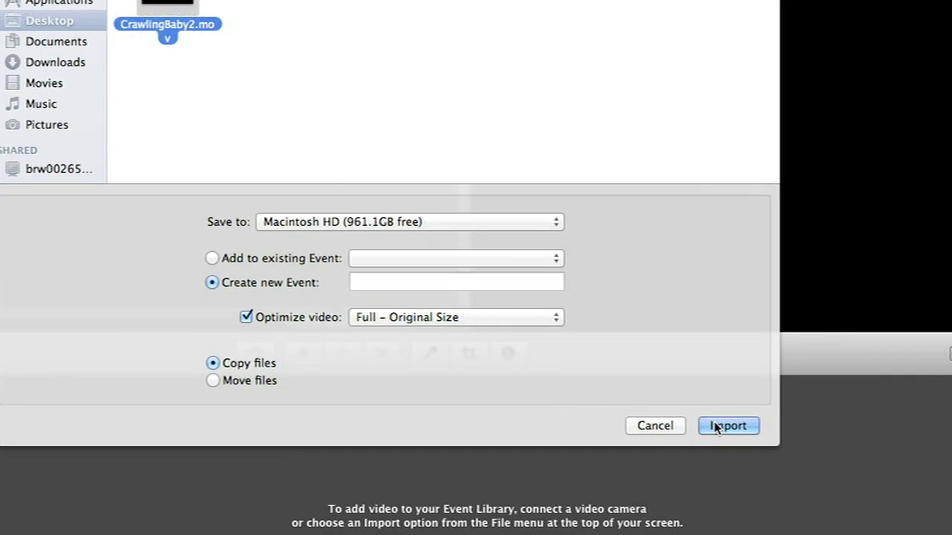
{"action": "left_click", "coordinate": [726, 426]}
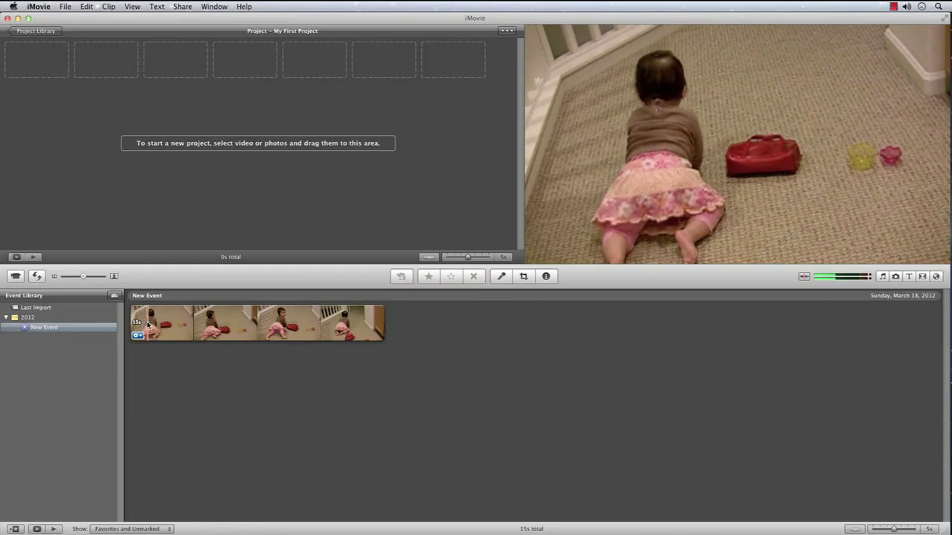